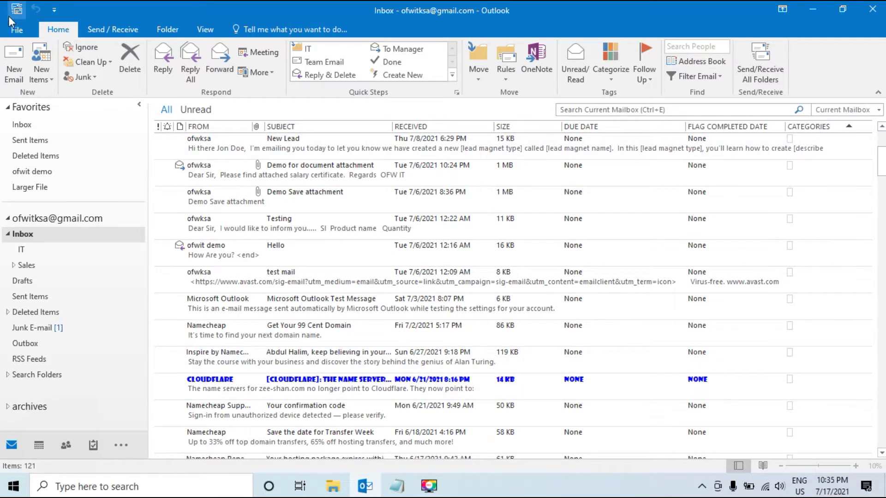
pyautogui.click(206, 32)
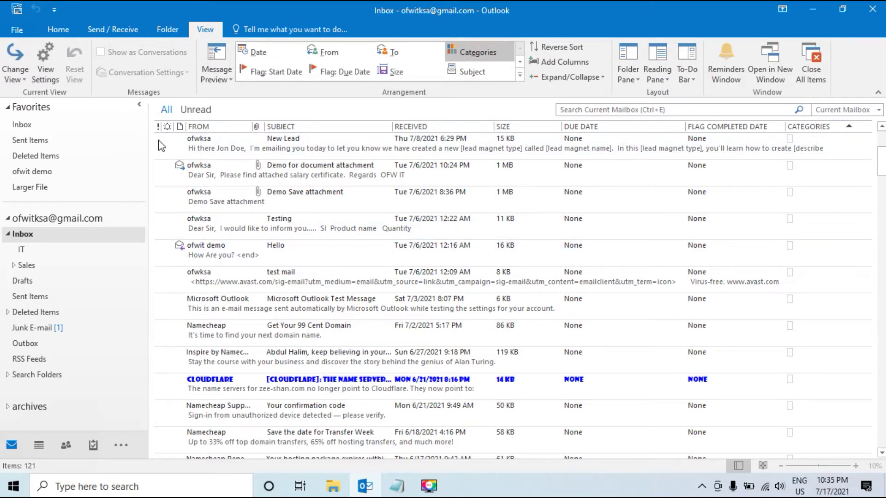
pyautogui.click(47, 76)
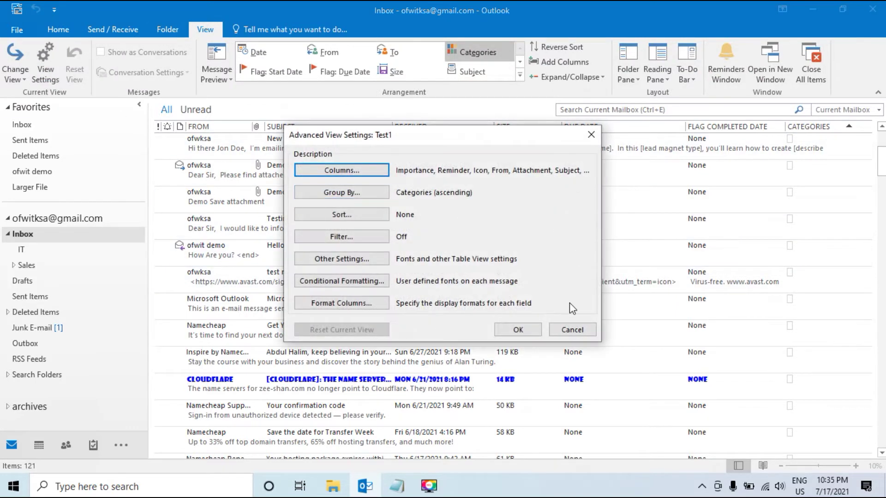
pyautogui.click(570, 329)
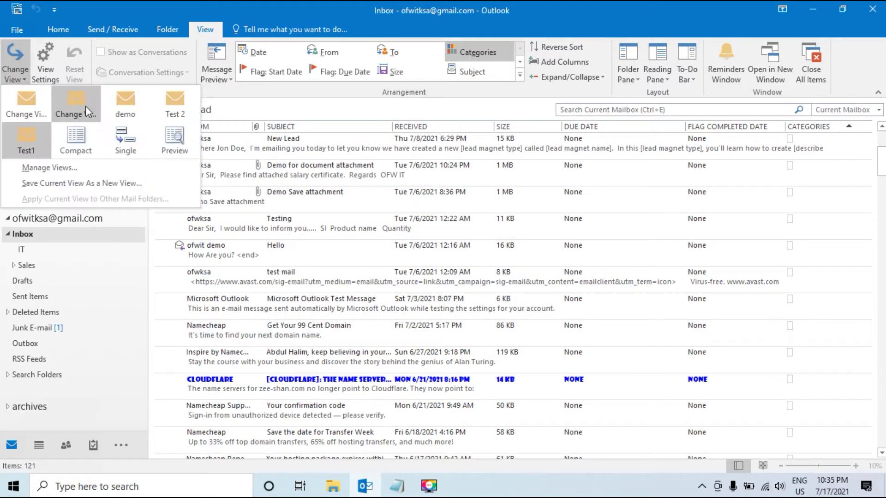
pyautogui.click(239, 22)
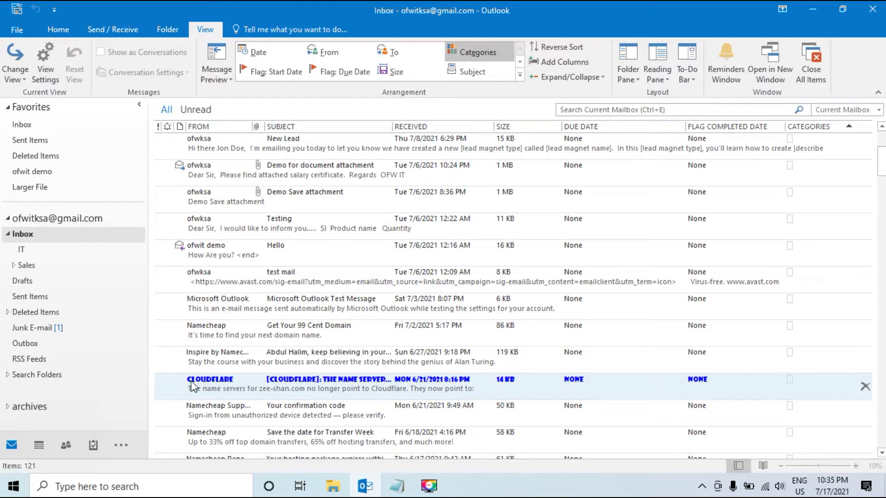
# Step: Examine the custom formatting of the Cloudflare message in the inbox, and view the sender details of the "test mail 2" message
pyautogui.scroll(-2, 369, 376)
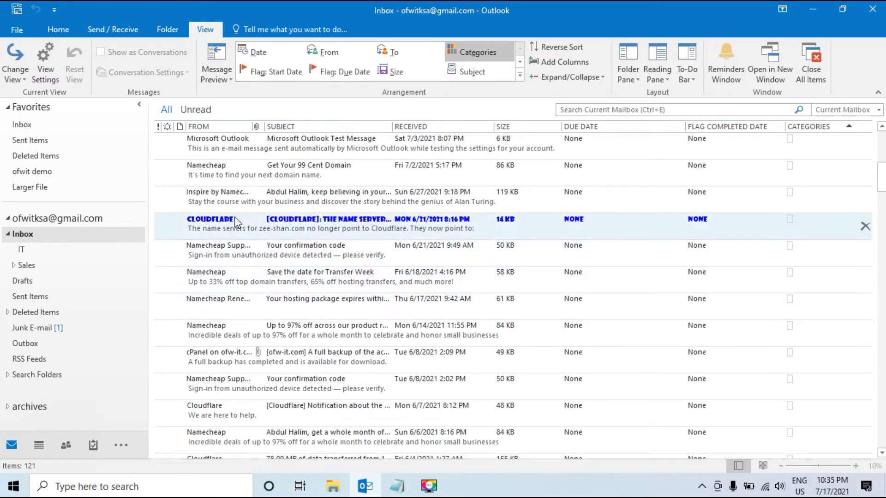
pyautogui.scroll(1, 263, 286)
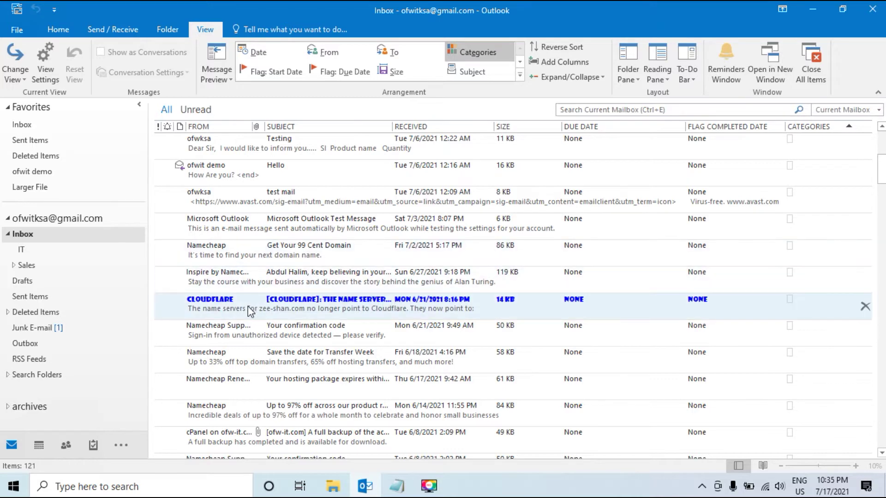
pyautogui.scroll(1, 249, 311)
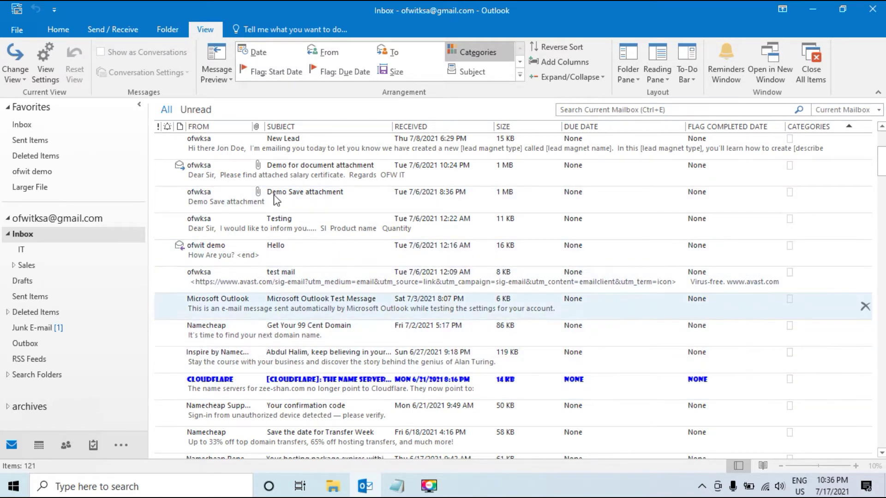
pyautogui.scroll(3, 307, 286)
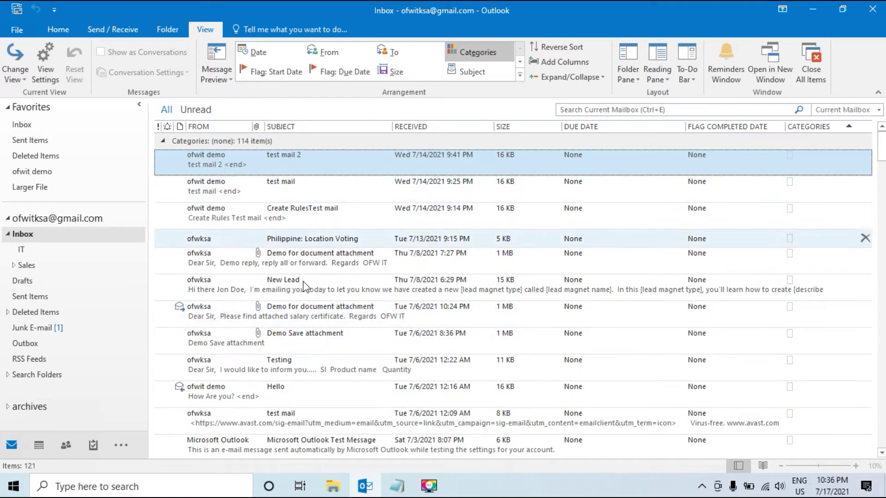
pyautogui.scroll(-3, 302, 261)
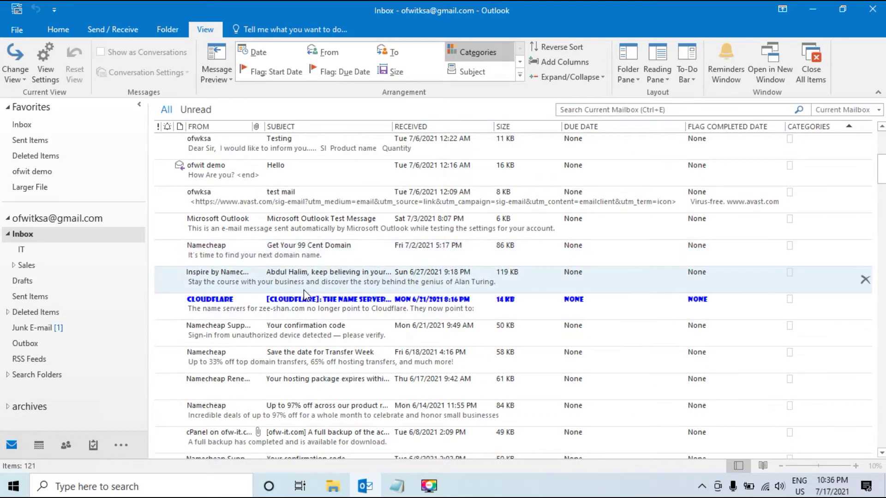
pyautogui.scroll(3, 349, 284)
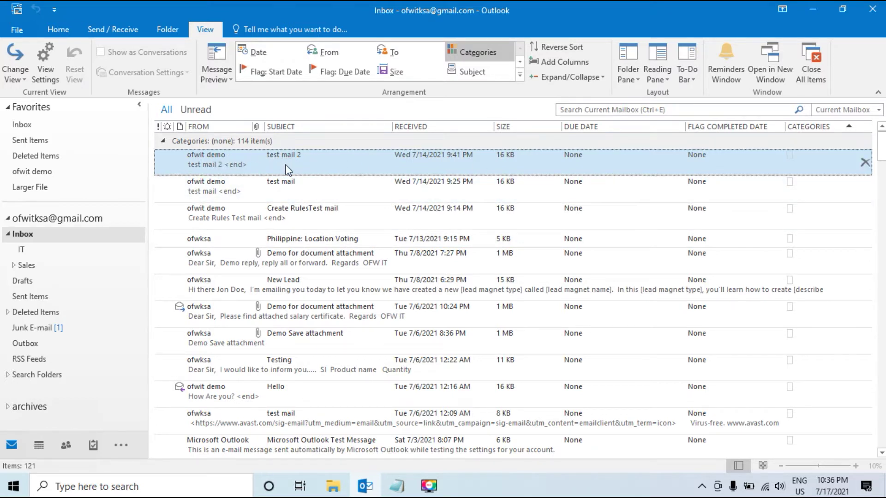
pyautogui.doubleClick(245, 160)
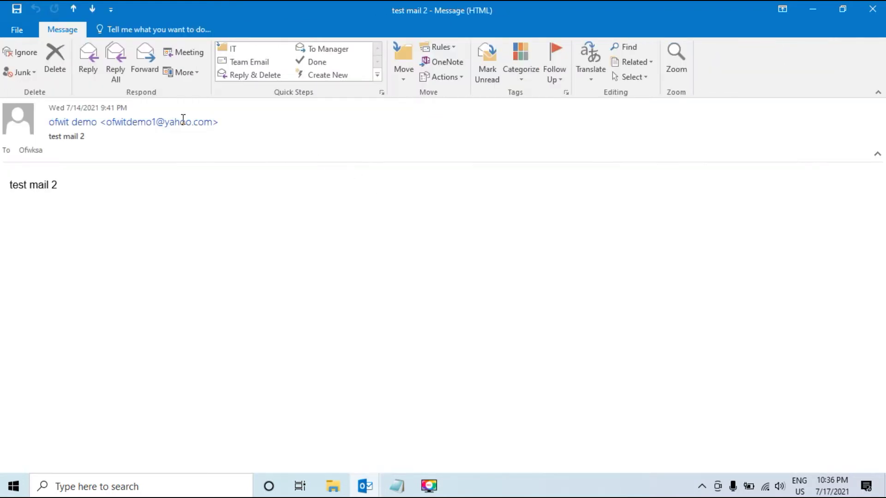
pyautogui.click(872, 9)
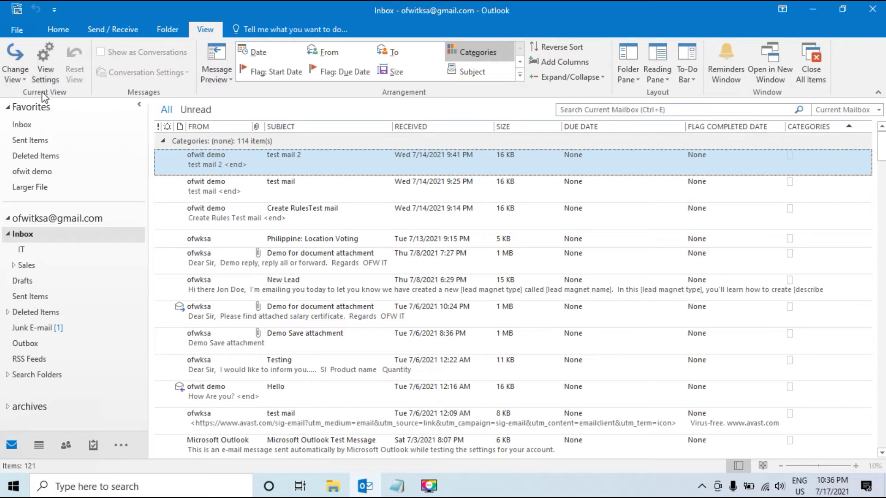
# Step: Add a conditional formatting rule named YahooNiOfwIT to the current inbox view
pyautogui.click(54, 28)
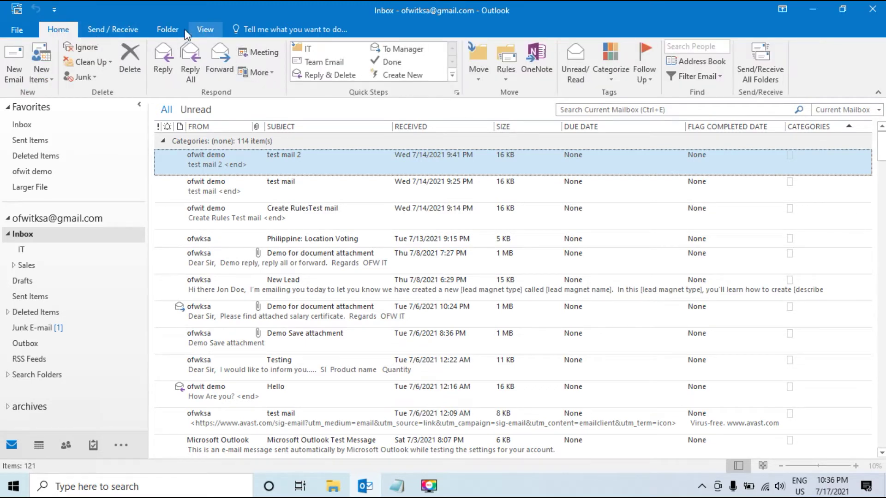
pyautogui.click(201, 29)
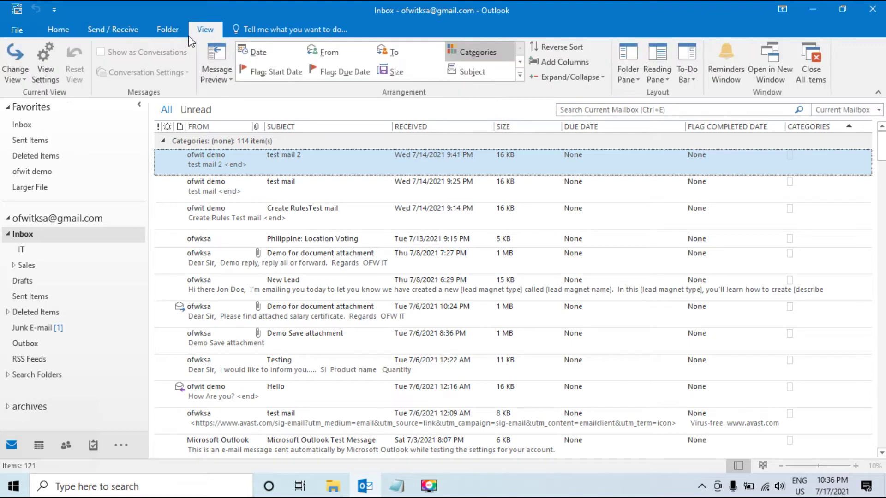
pyautogui.click(46, 76)
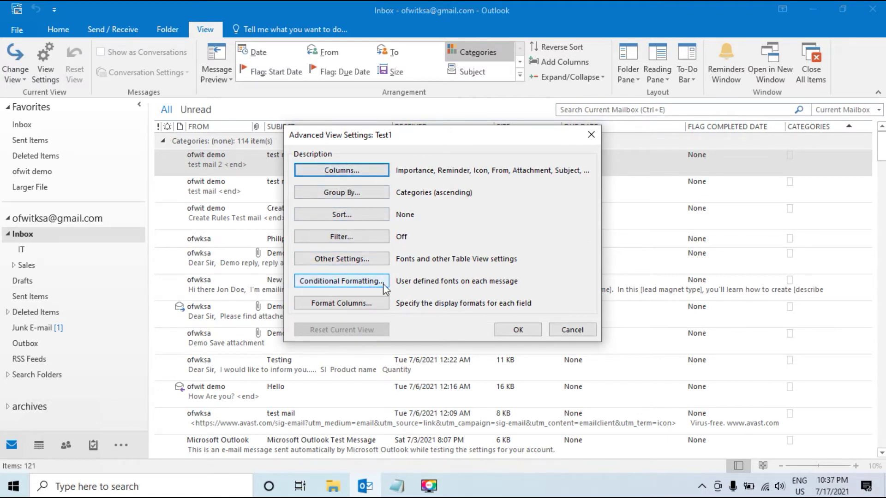
pyautogui.click(352, 285)
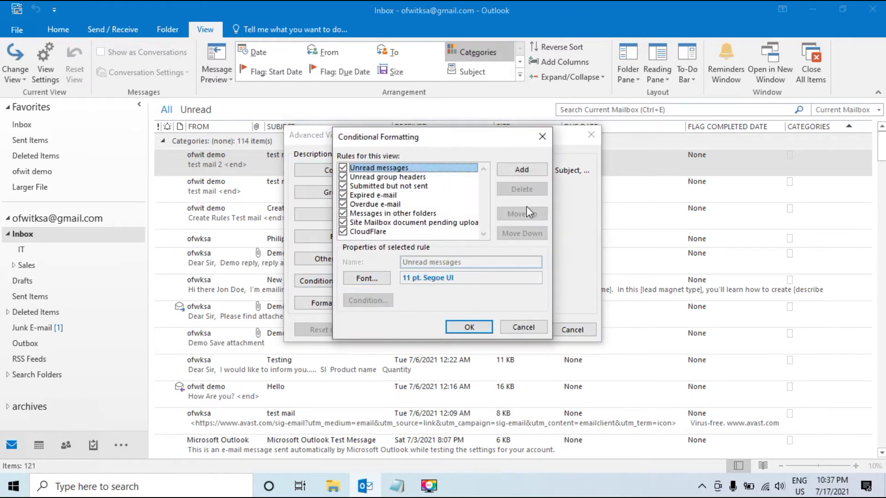
pyautogui.click(520, 171)
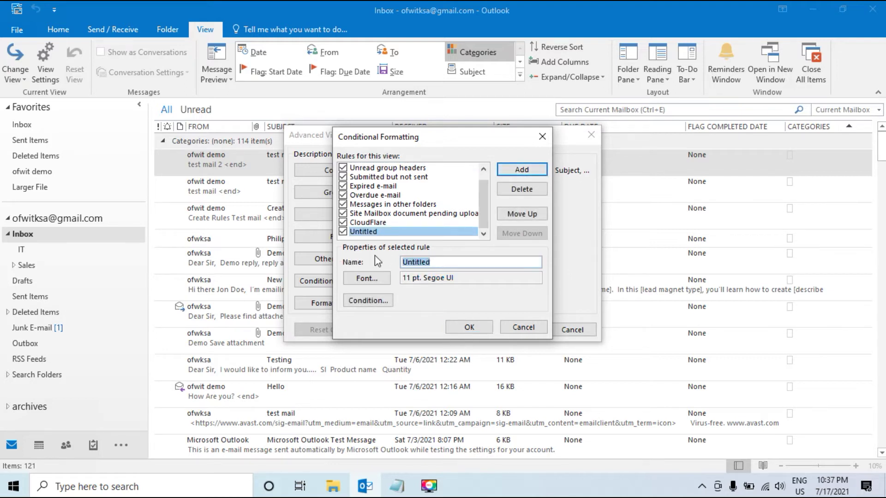
pyautogui.press('BackSpace')
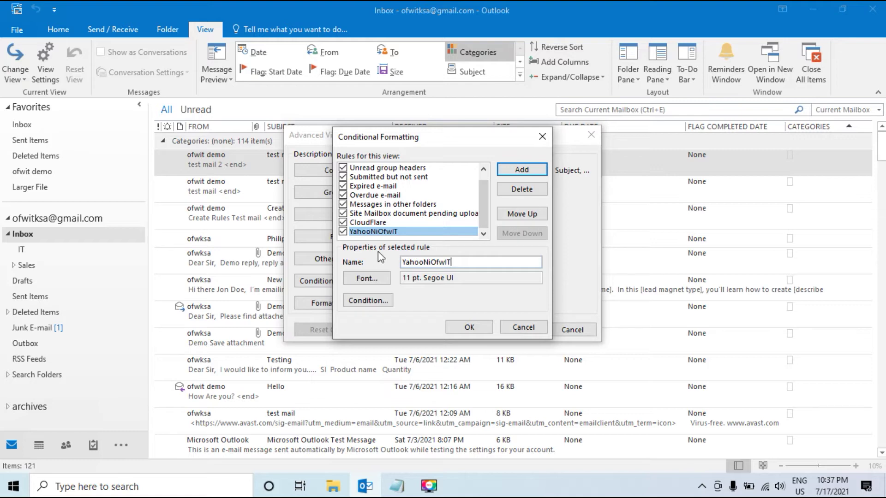
# Step: Choose Ravie as the font for the YahooNiOfwIT rule
pyautogui.click(374, 279)
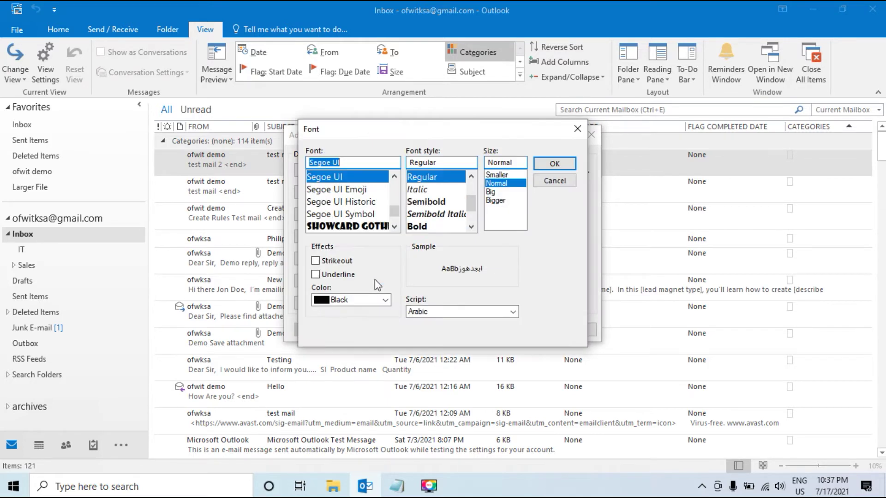
pyautogui.click(394, 226)
pyautogui.click(395, 226)
pyautogui.click(394, 227)
pyautogui.click(394, 227)
pyautogui.click(394, 226)
pyautogui.click(394, 227)
pyautogui.click(394, 226)
pyautogui.moveTo(398, 219); pyautogui.dragTo(397, 218)
pyautogui.click(394, 176)
pyautogui.click(394, 177)
pyautogui.click(394, 177)
pyautogui.click(394, 176)
pyautogui.click(394, 176)
pyautogui.click(394, 176)
pyautogui.moveTo(395, 215); pyautogui.dragTo(394, 210)
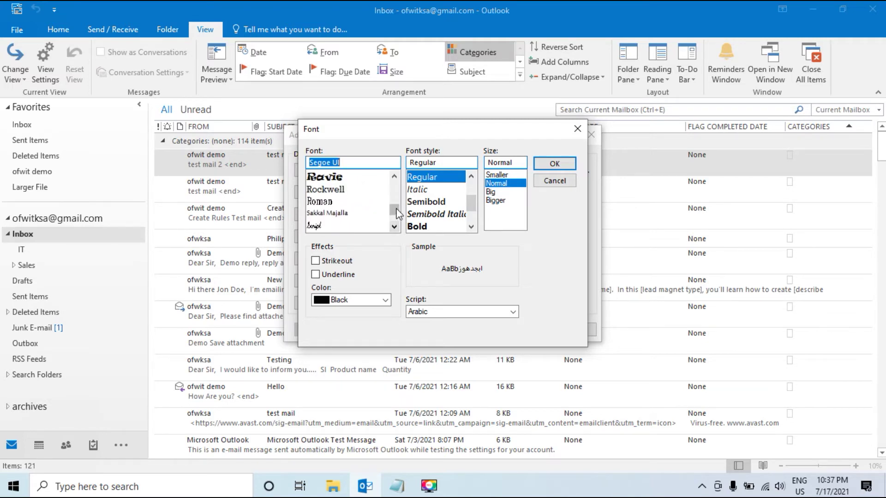
pyautogui.click(329, 180)
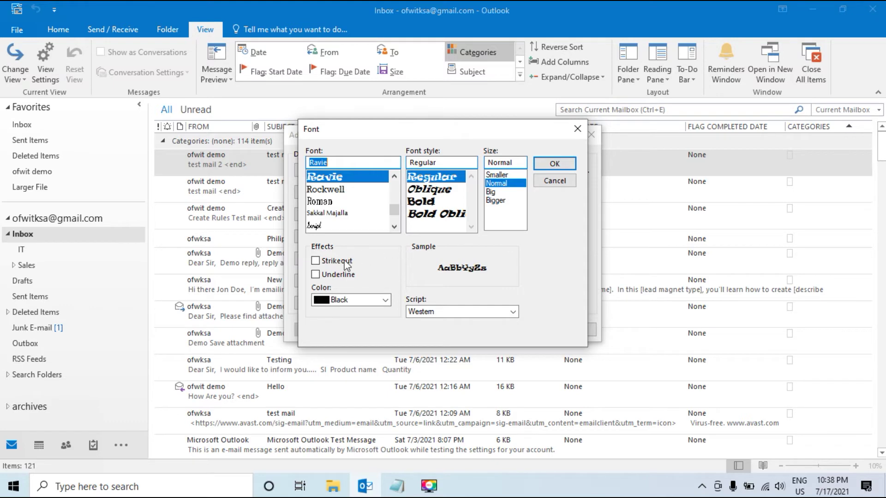
# Step: Set the rule's font color to Green, accept the font, and open the rule's condition settings
pyautogui.click(382, 305)
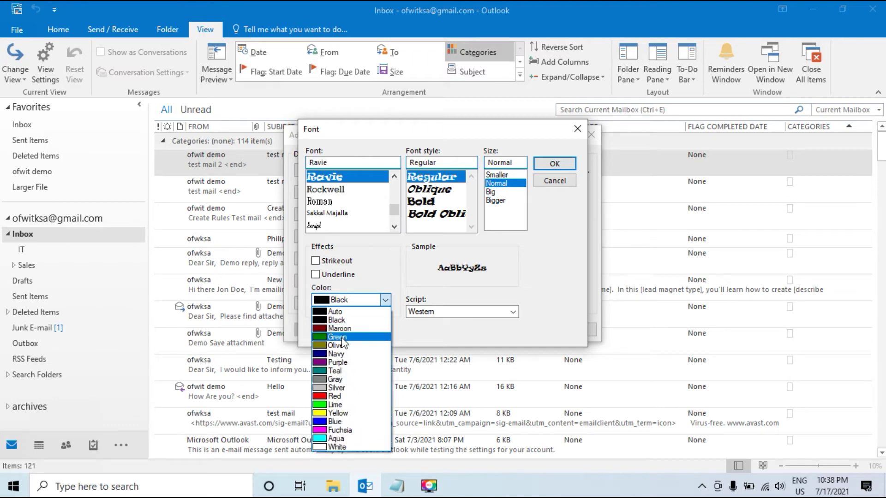
pyautogui.click(337, 337)
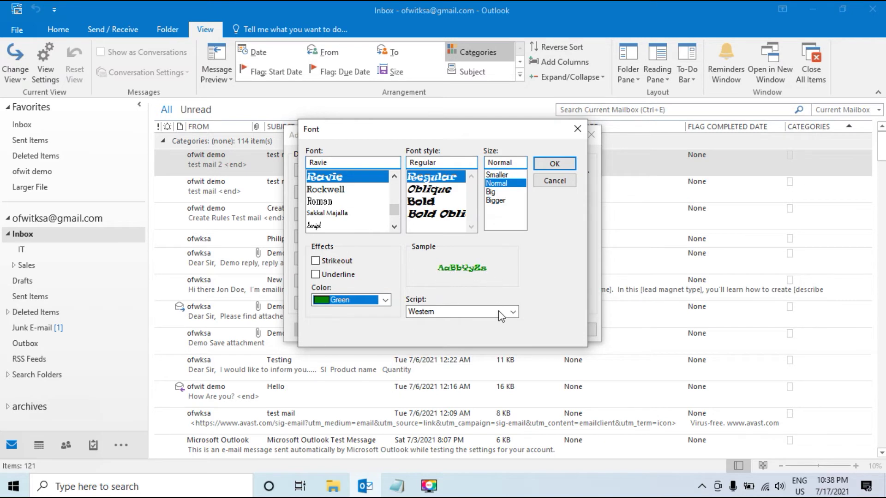
pyautogui.click(556, 165)
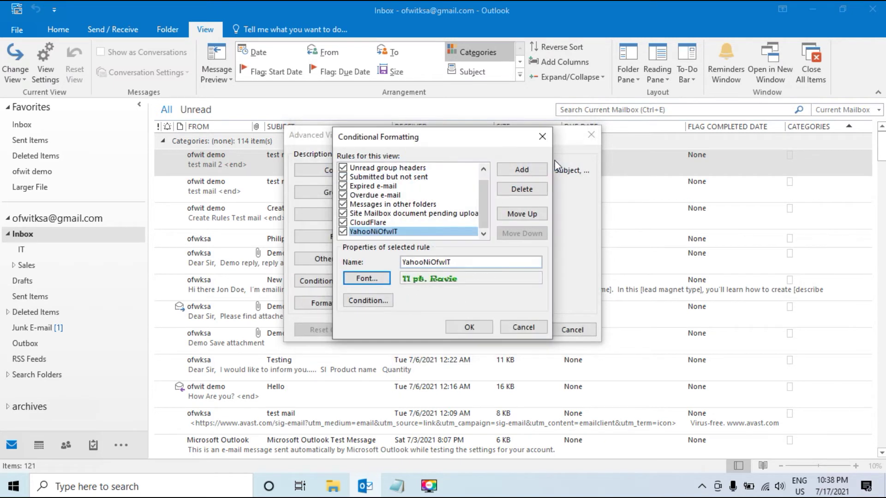
pyautogui.click(369, 301)
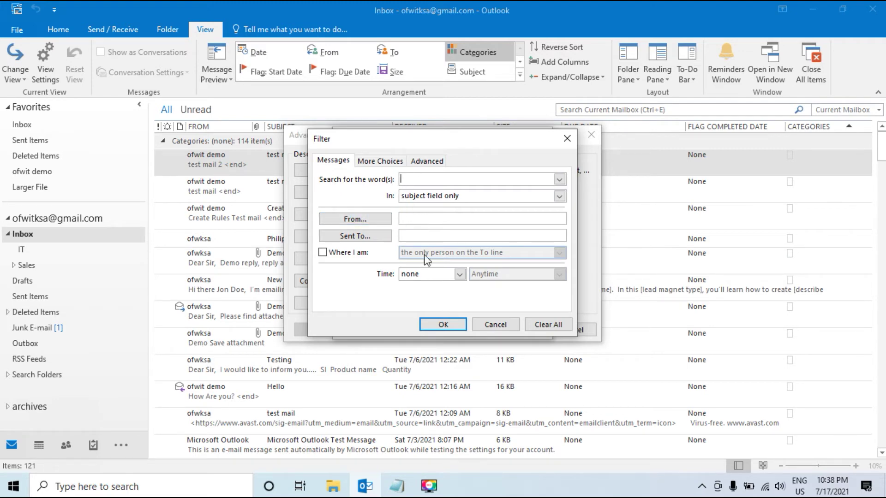
pyautogui.click(397, 486)
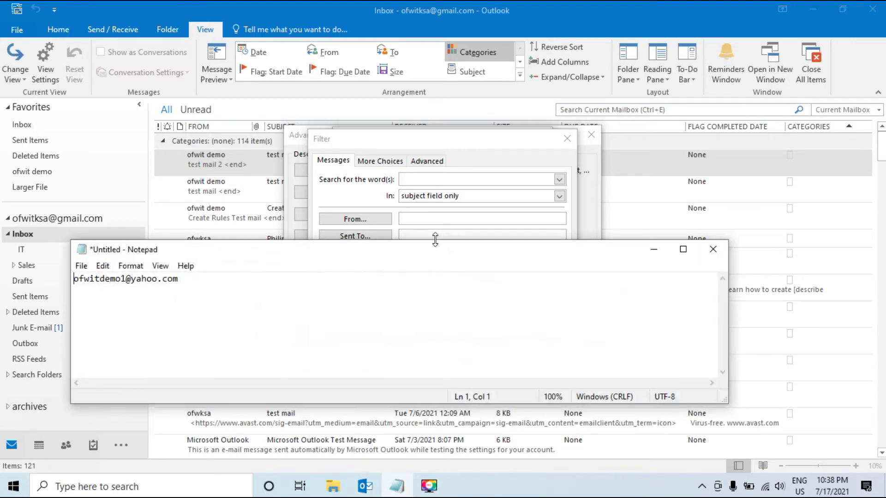
pyautogui.moveTo(186, 286); pyautogui.dragTo(73, 278)
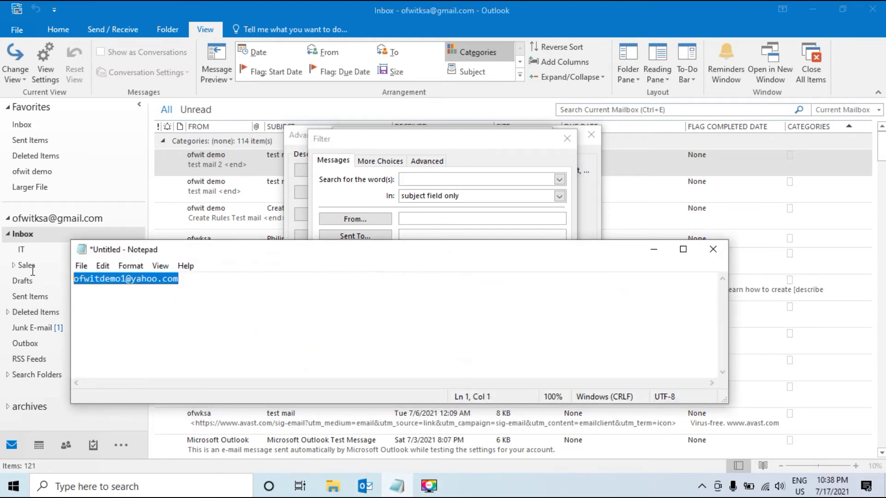
pyautogui.click(654, 249)
pyautogui.click(369, 217)
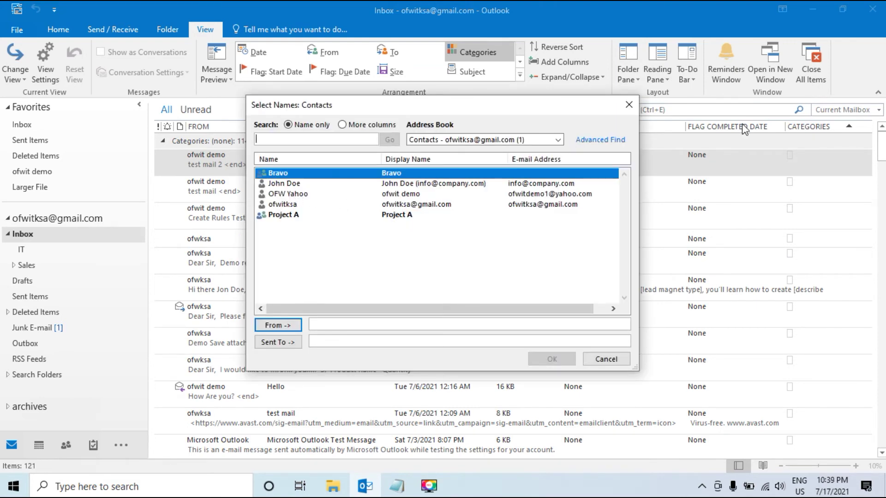
pyautogui.click(630, 106)
# Step: Switch to Notepad, copy the sender's e-mail address from the note, and return to the Filter dialog
pyautogui.click(397, 486)
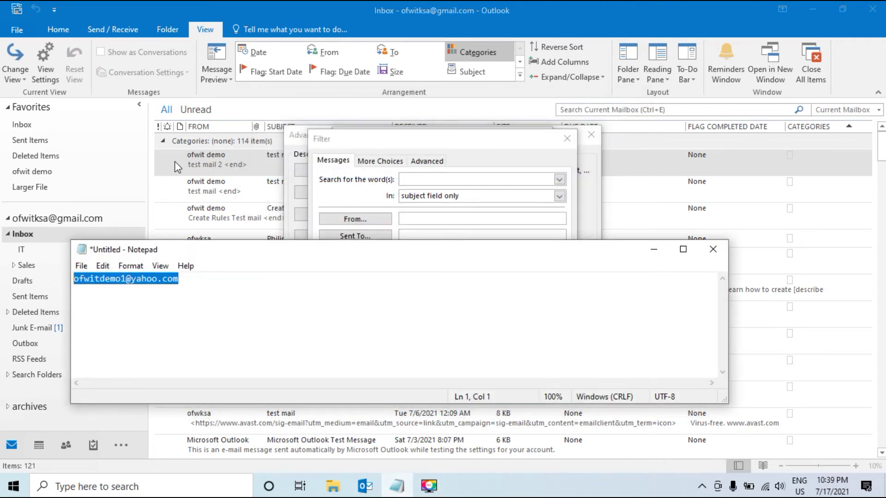
pyautogui.click(221, 300)
pyautogui.tripleClick(114, 279)
pyautogui.rightClick(111, 284)
pyautogui.click(165, 125)
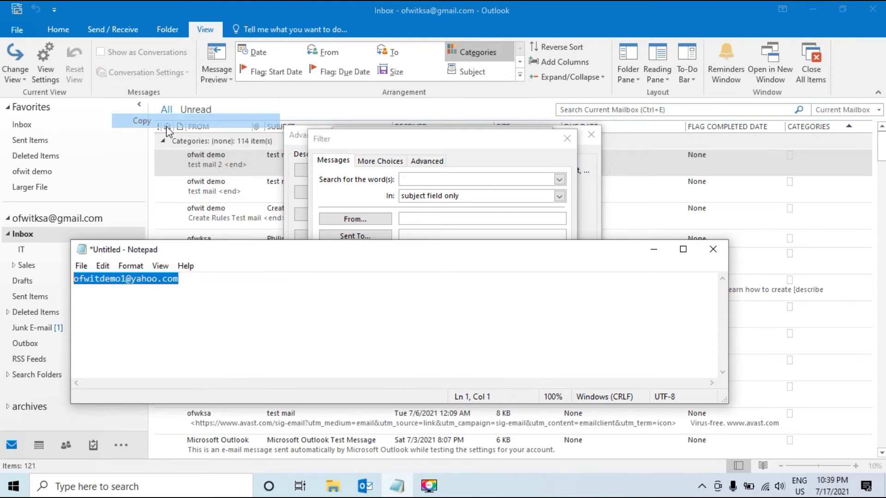
pyautogui.click(653, 249)
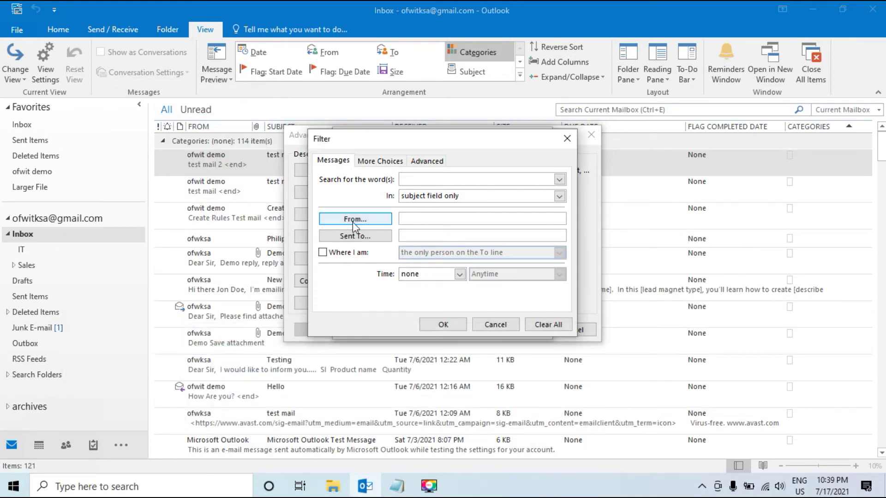
# Step: Paste the copied e-mail address as the rule's From condition, and accept the condition and the conditional formatting rule
pyautogui.rightClick(424, 220)
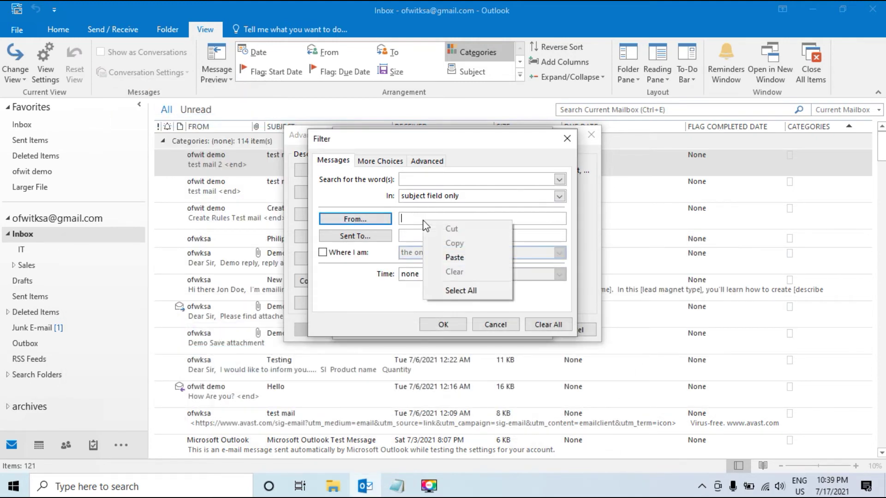
pyautogui.click(457, 259)
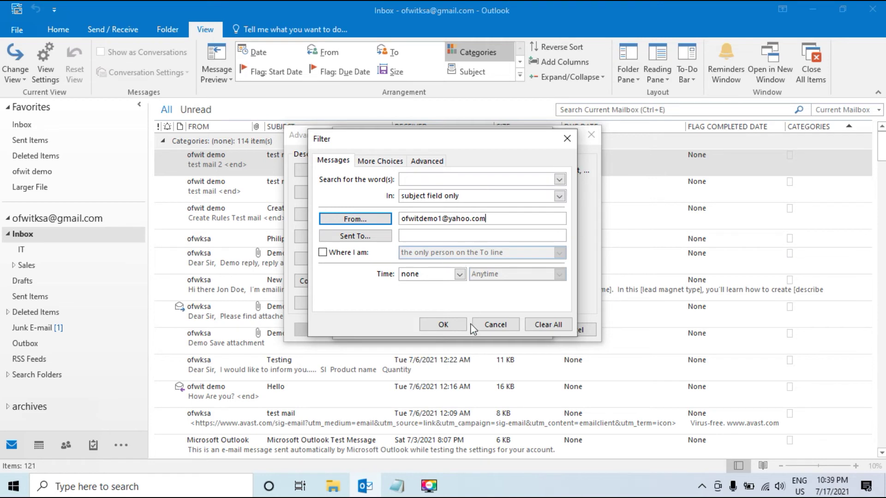
pyautogui.click(446, 325)
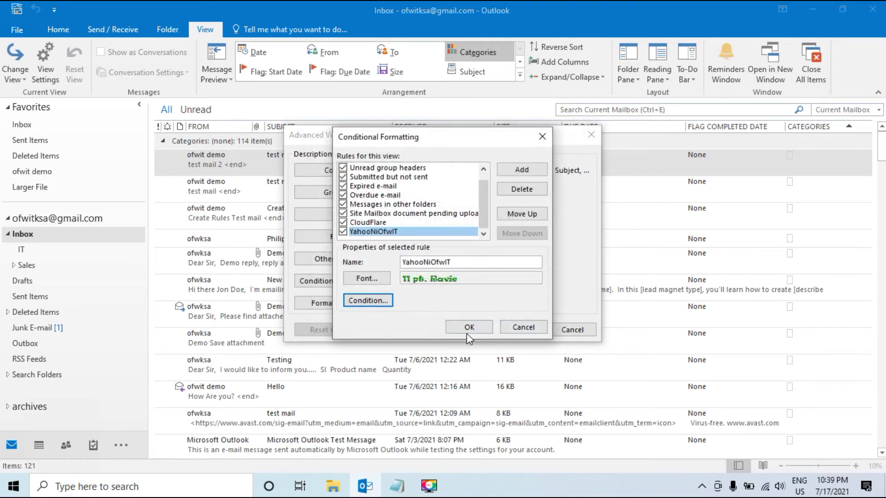
pyautogui.click(463, 330)
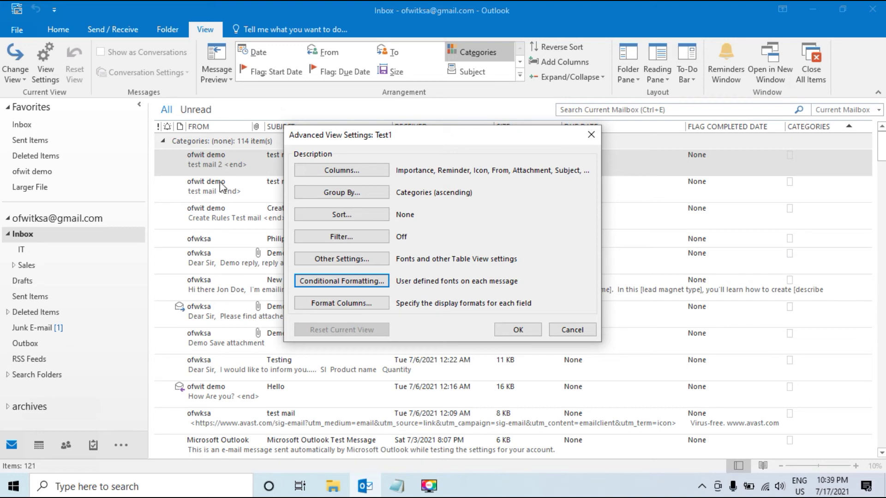
# Step: Apply the advanced settings to the Test1 view and check the inbox list for messages formatted by the rule
pyautogui.click(518, 330)
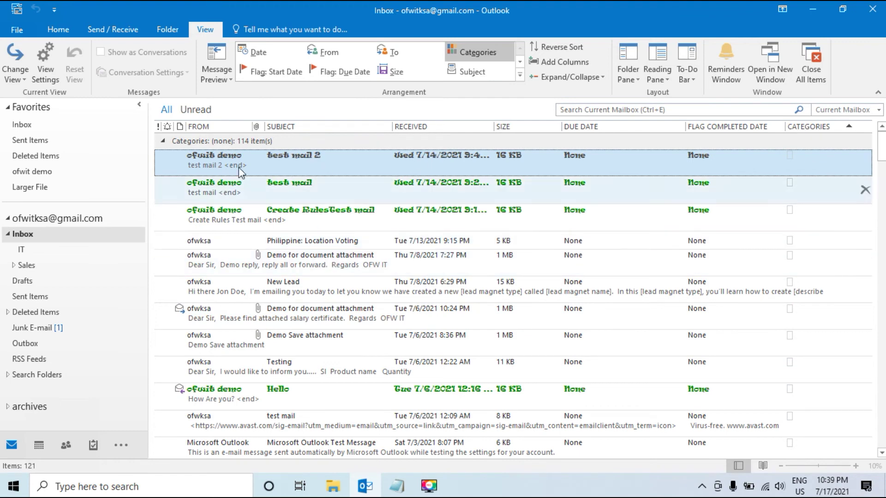
pyautogui.click(297, 242)
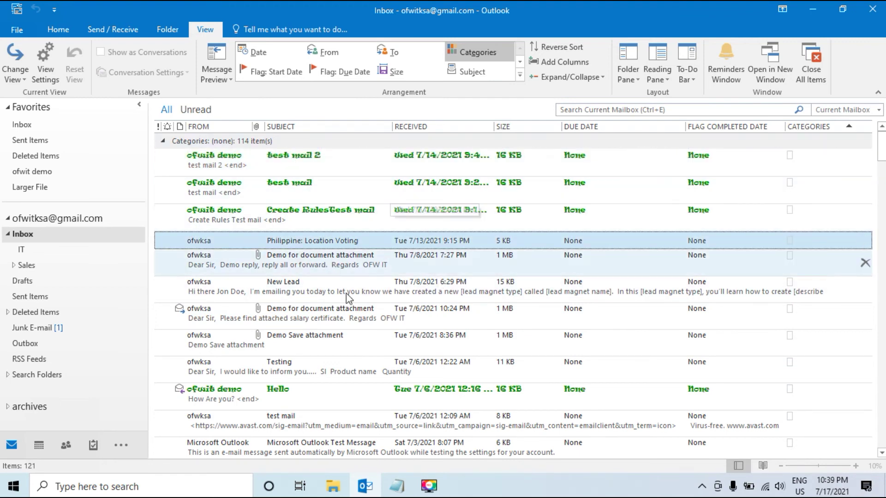
pyautogui.scroll(-3, 339, 317)
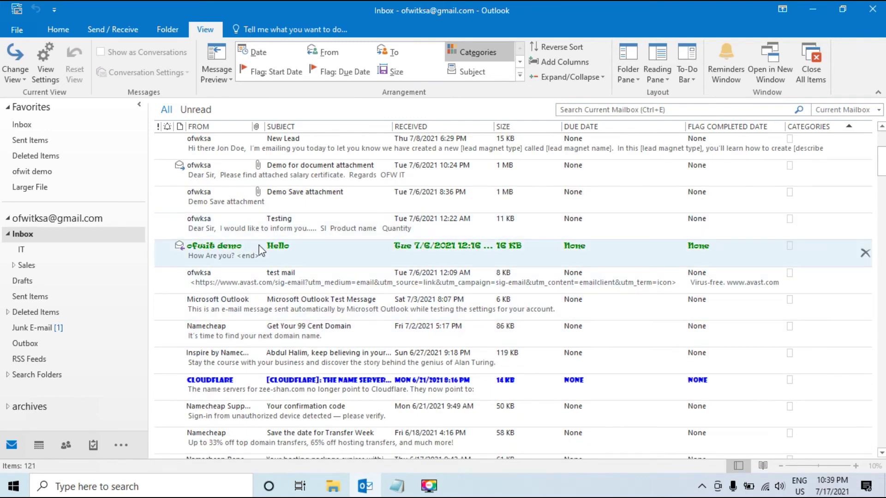
pyautogui.scroll(3, 270, 249)
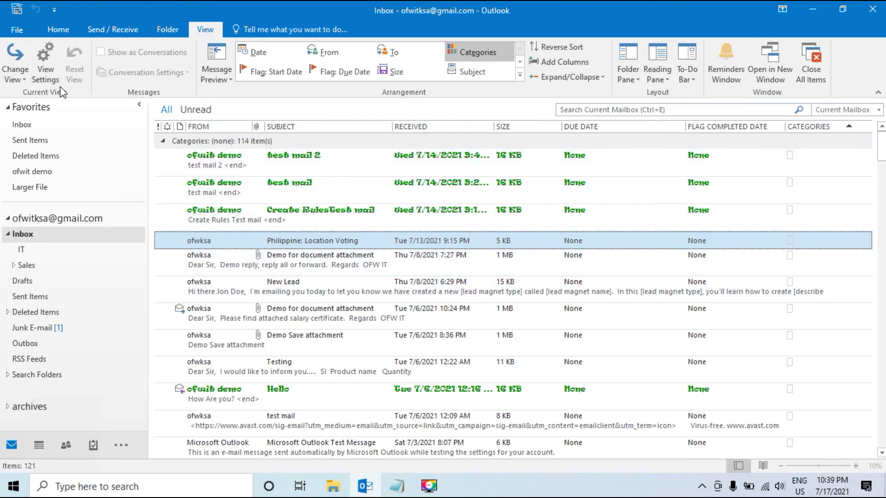
# Step: Switch the inbox to the Compact view and look through its messages to compare their formatting
pyautogui.click(27, 80)
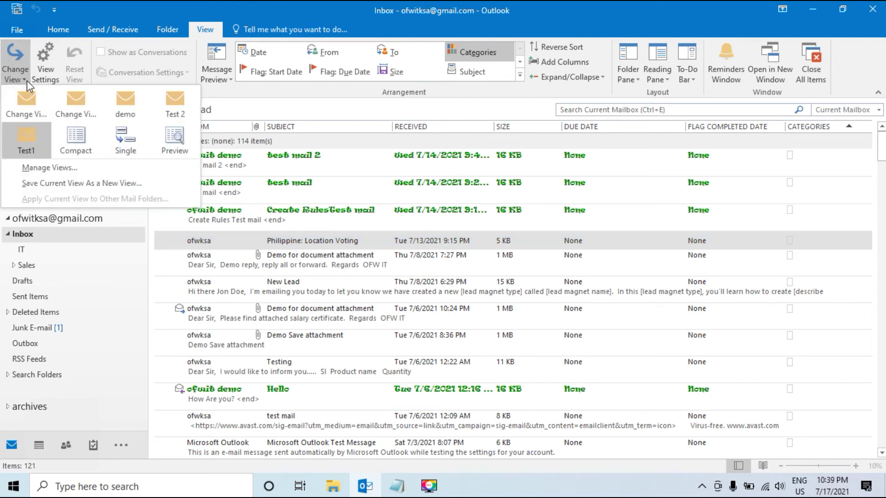
pyautogui.click(81, 155)
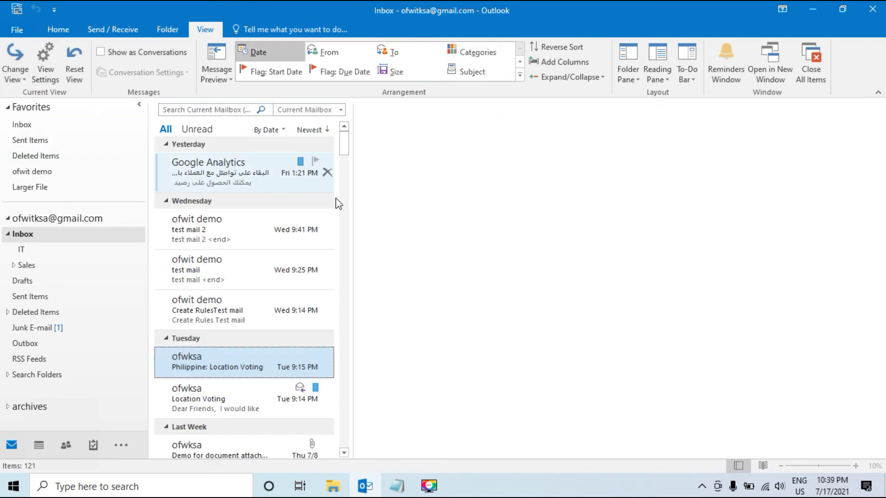
pyautogui.scroll(-1, 251, 264)
pyautogui.scroll(-3, 251, 264)
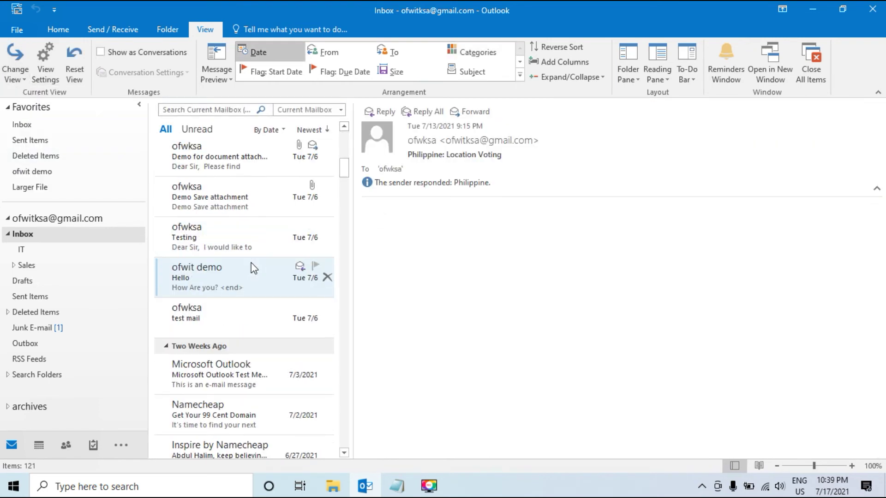
pyautogui.scroll(3, 251, 258)
pyautogui.scroll(2, 247, 226)
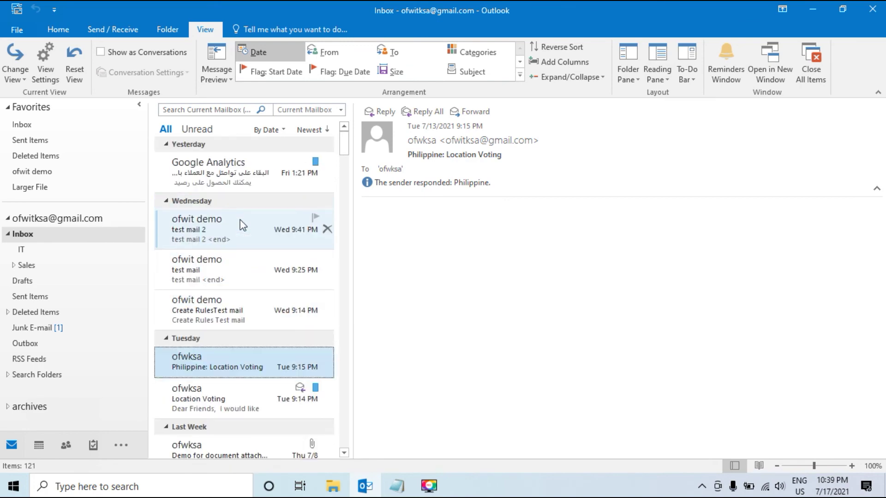
pyautogui.scroll(-2, 240, 220)
pyautogui.scroll(2, 240, 222)
pyautogui.scroll(-5, 249, 228)
# Step: Switch the inbox to the Preview view for comparison, and return to the Test1 view
pyautogui.click(21, 83)
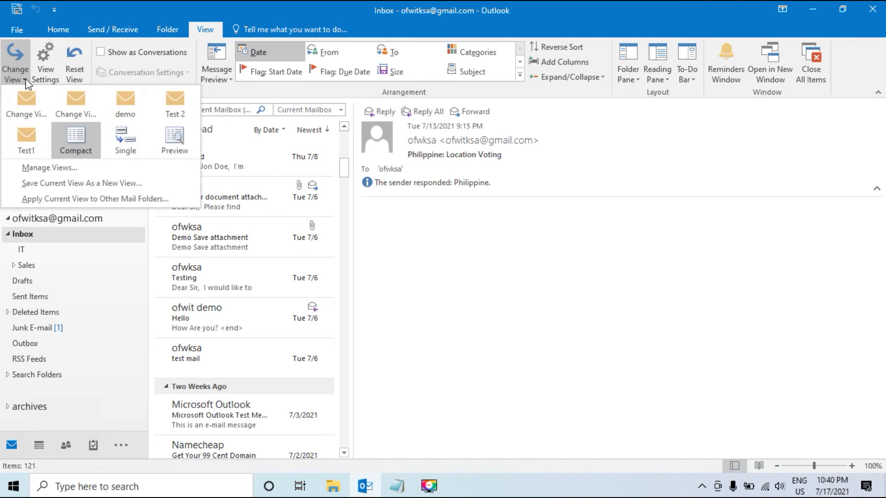
pyautogui.click(173, 138)
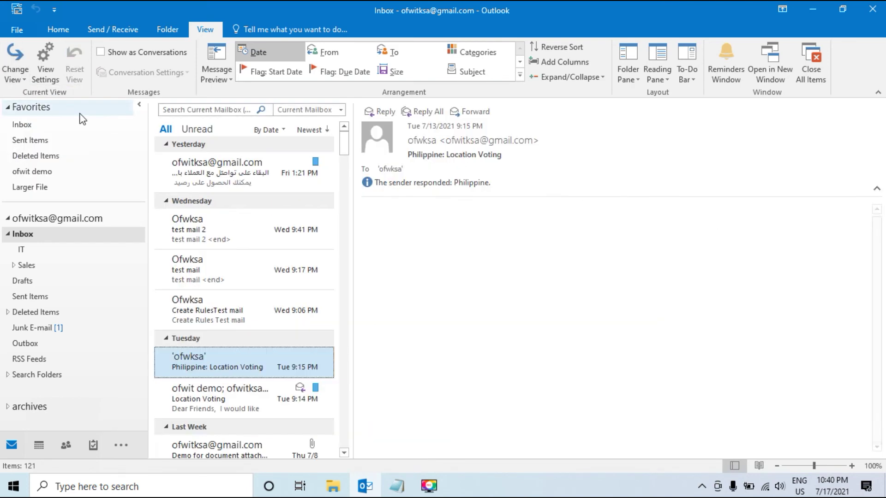
pyautogui.click(22, 80)
pyautogui.click(24, 137)
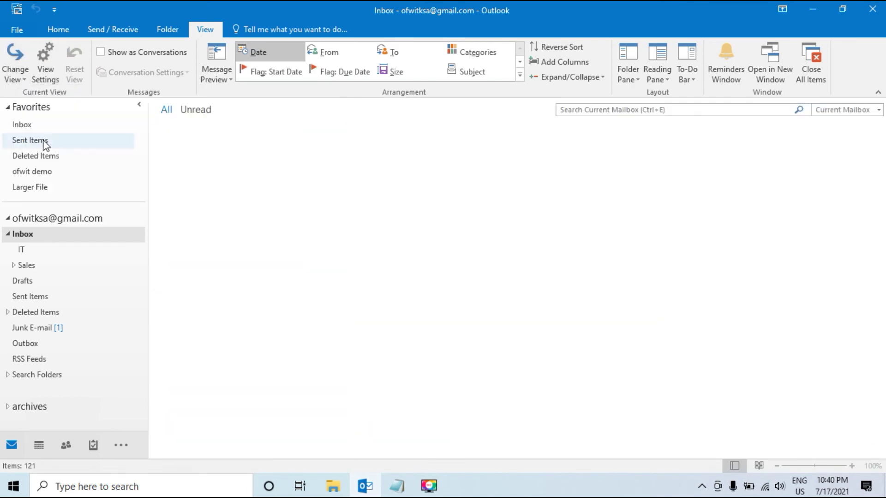
pyautogui.click(30, 77)
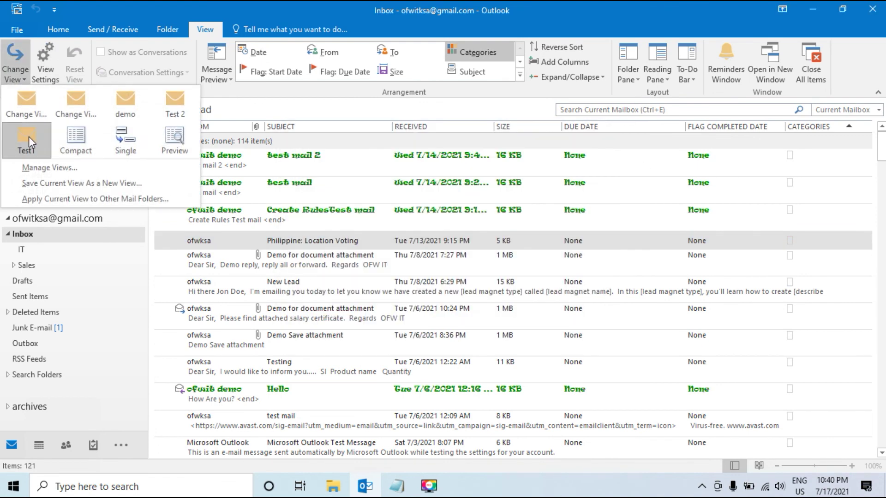
pyautogui.click(263, 111)
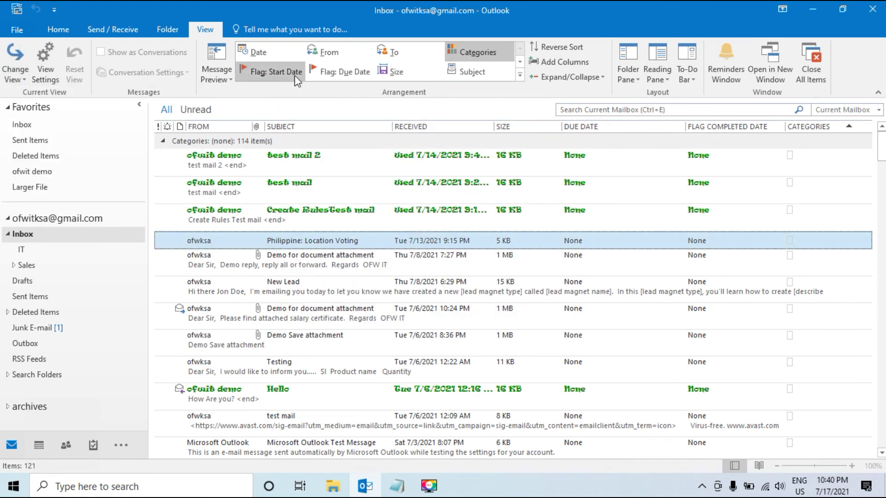